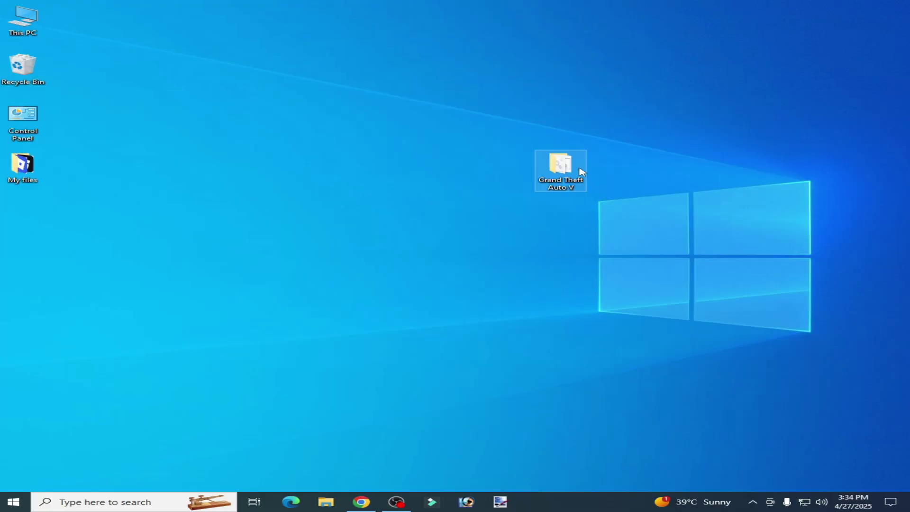
Extract the GTA 5 Update 1.52 archive onto the desktop and open the extracted folder
{"action": "double_click", "coordinate": [580, 171]}
{"action": "left_click_drag", "start_coordinate": [738, 204], "coordinate": [739, 284]}
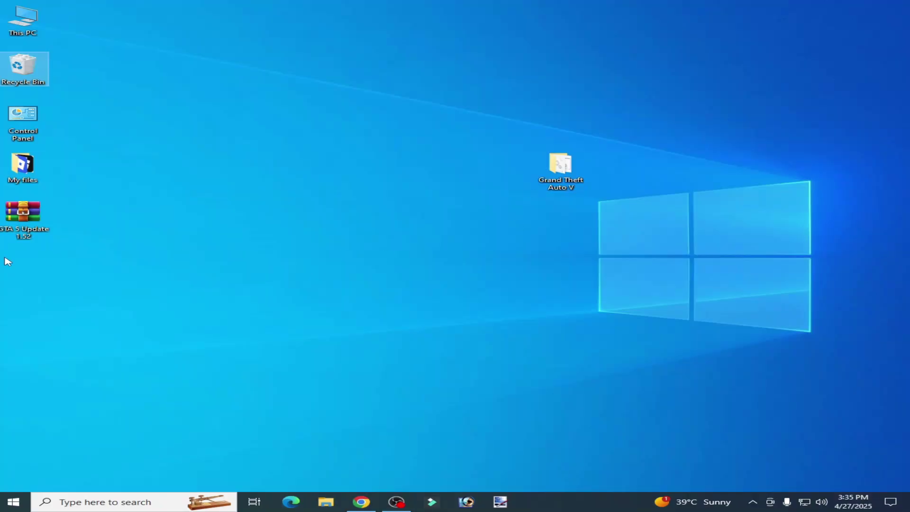
{"action": "left_click_drag", "start_coordinate": [22, 214], "coordinate": [392, 201]}
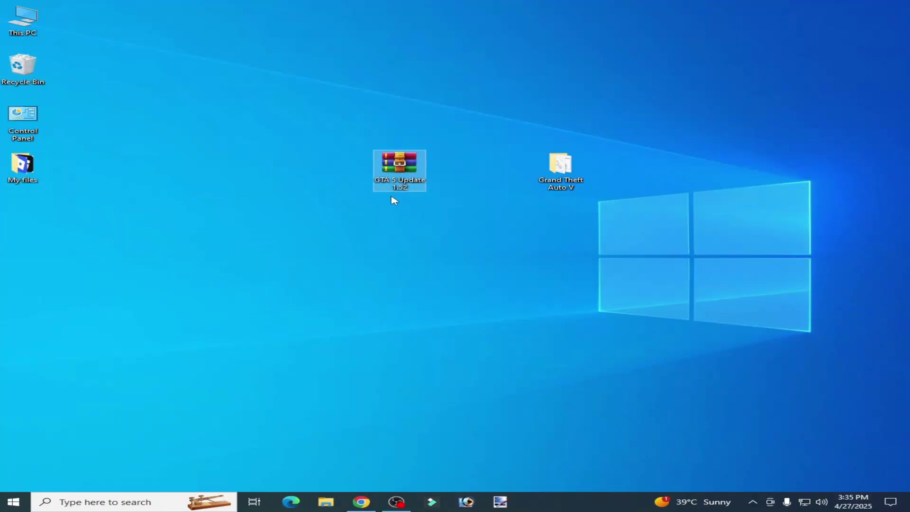
{"action": "right_click", "coordinate": [405, 171]}
{"action": "left_click", "coordinate": [433, 218]}
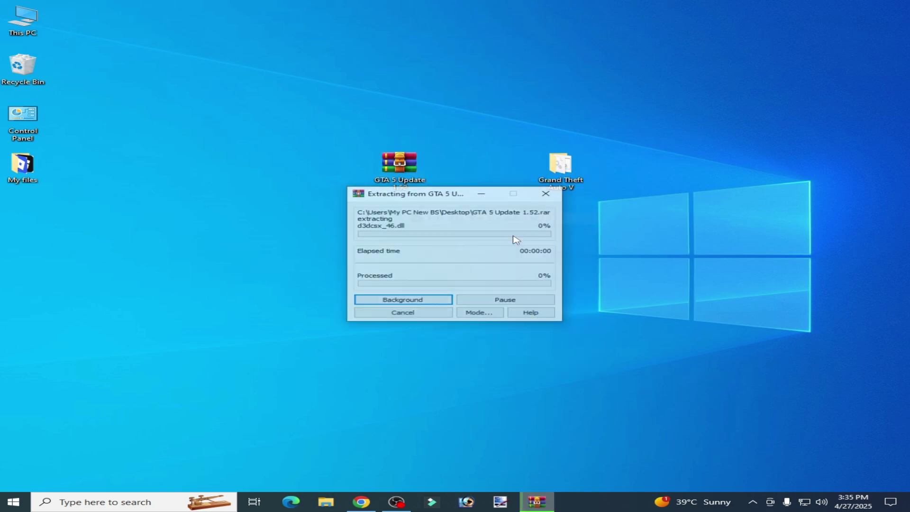
{"action": "double_click", "coordinate": [29, 217]}
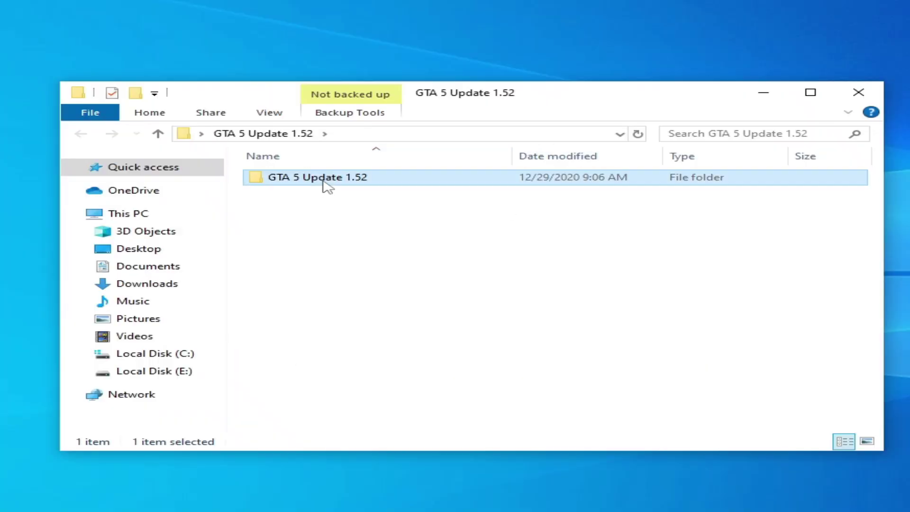
Enter the inner GTA 5 Update 1.52 folder, then create and open an empty desktop 'New folder'
{"action": "double_click", "coordinate": [325, 180]}
{"action": "left_click_drag", "start_coordinate": [540, 99], "coordinate": [510, 65]}
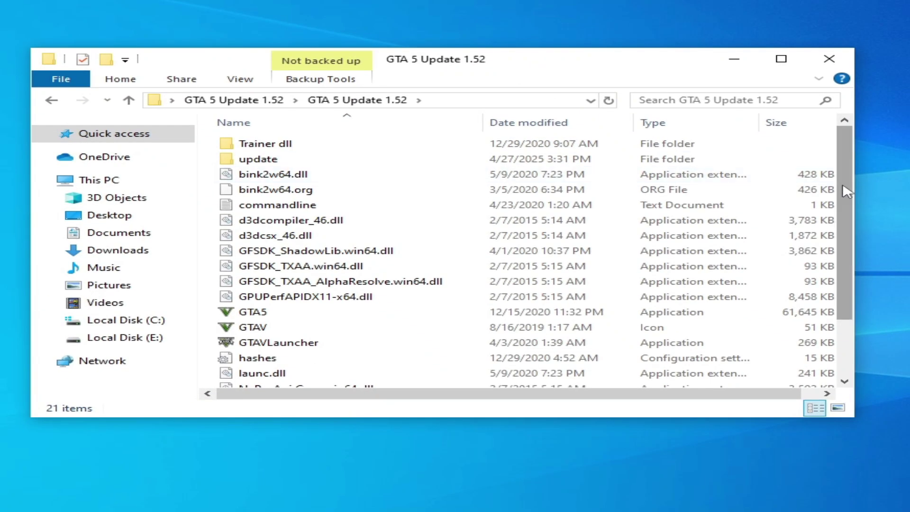
{"action": "scroll", "coordinate": [832, 192], "scroll_direction": "down", "scroll_amount": 2}
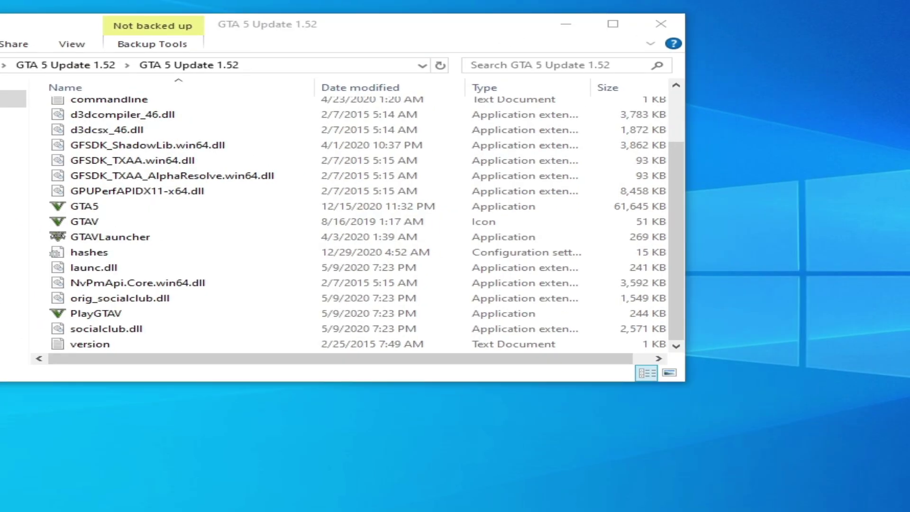
{"action": "right_click", "coordinate": [726, 188]}
{"action": "left_click", "coordinate": [632, 317]}
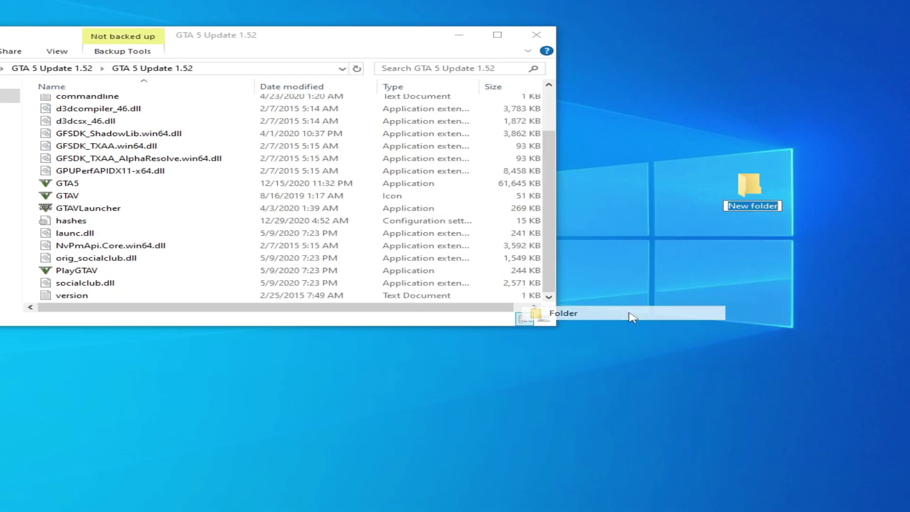
{"action": "key", "text": "Return"}
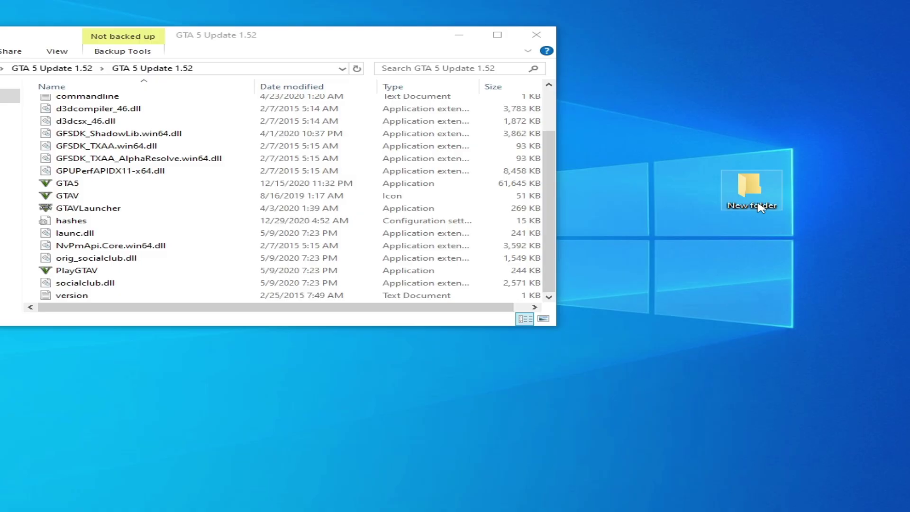
{"action": "double_click", "coordinate": [759, 206]}
Copy PlayGTAV, socialclub.dll and orig_socialclub.dll into New folder
{"action": "left_click_drag", "start_coordinate": [341, 54], "coordinate": [768, 115]}
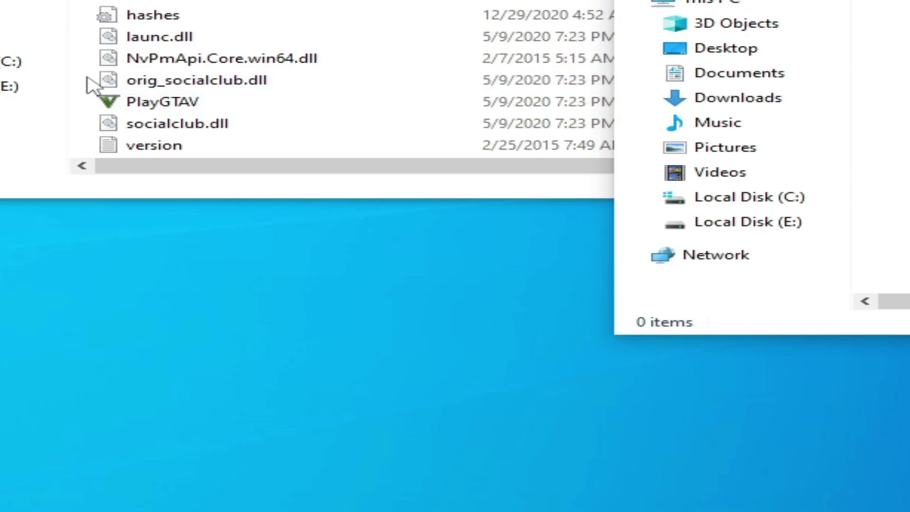
{"action": "left_click_drag", "start_coordinate": [87, 75], "coordinate": [121, 127]}
{"action": "left_click", "coordinate": [122, 128]}
{"action": "right_click", "coordinate": [122, 130]}
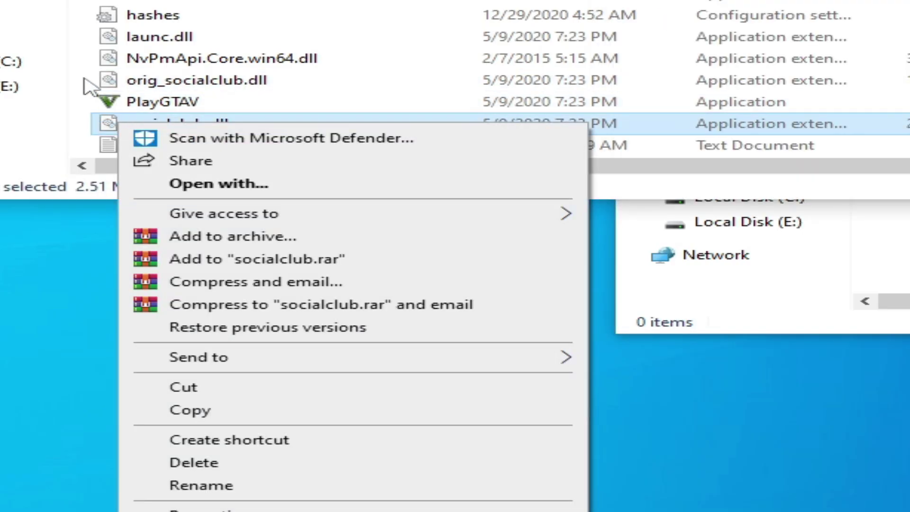
{"action": "left_click_drag", "start_coordinate": [89, 87], "coordinate": [120, 127]}
{"action": "right_click", "coordinate": [128, 133]}
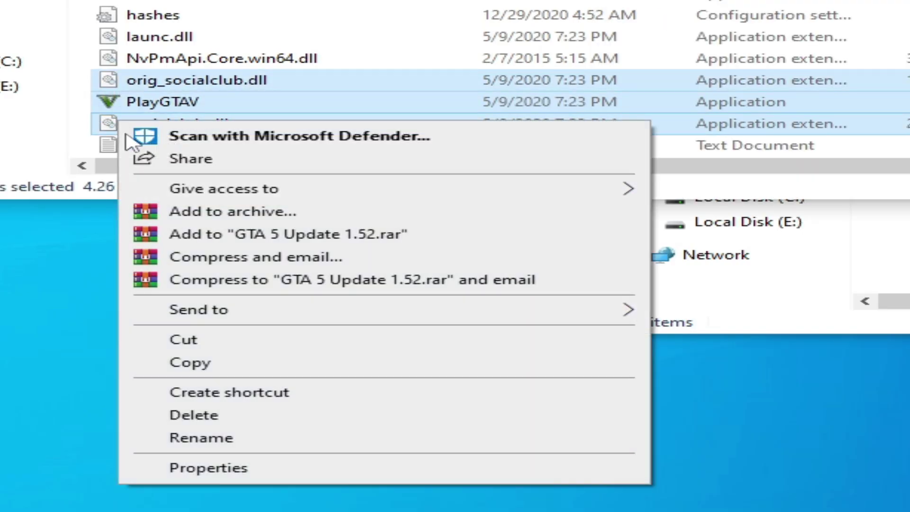
{"action": "left_click", "coordinate": [178, 368]}
{"action": "right_click", "coordinate": [615, 250]}
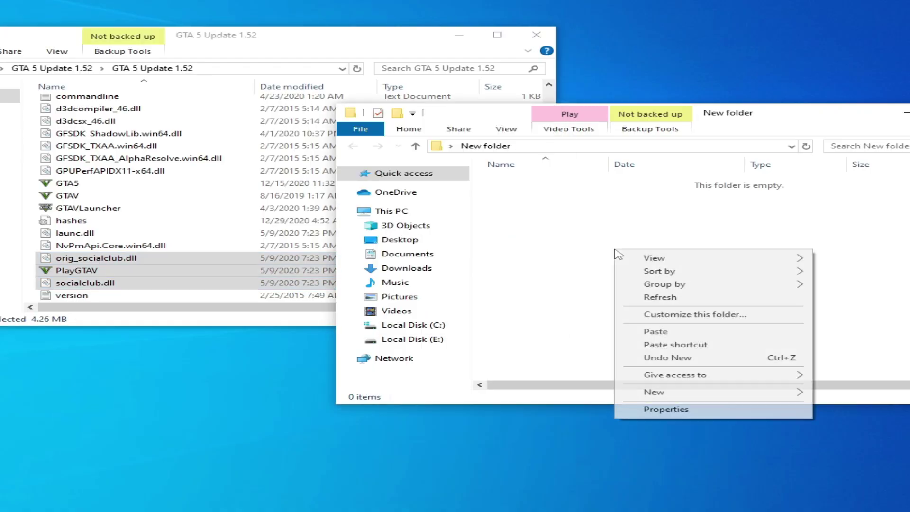
{"action": "left_click", "coordinate": [646, 333]}
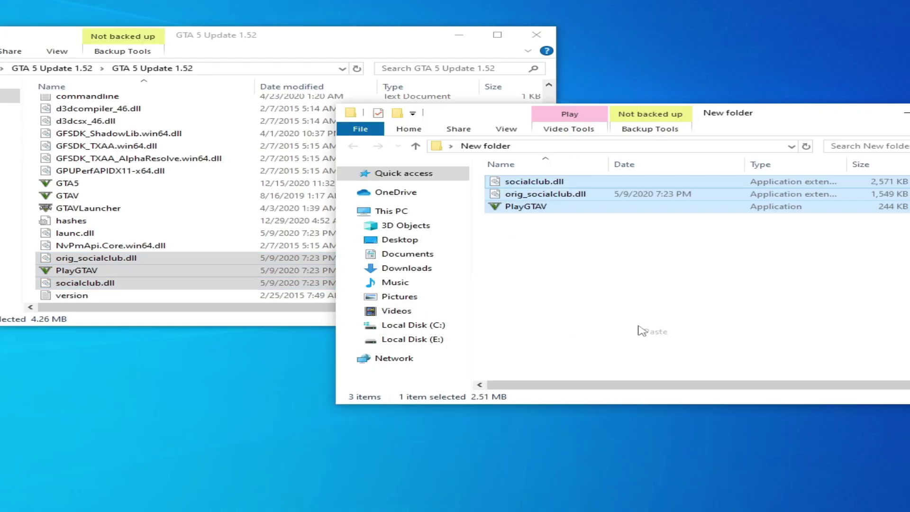
Copy bink2w64.dll and d3dcompiler_46.dll into New folder
{"action": "left_click", "coordinate": [89, 209]}
{"action": "left_click_drag", "start_coordinate": [547, 206], "coordinate": [555, 174]}
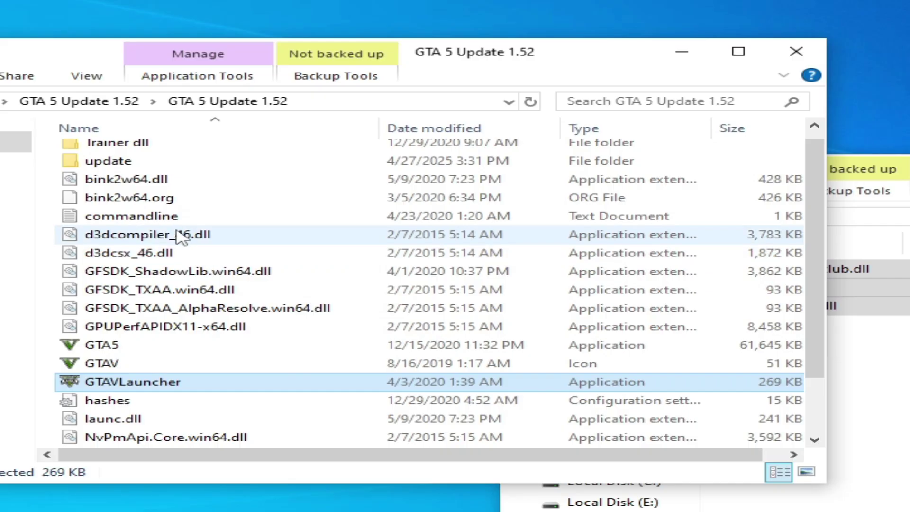
{"action": "right_click", "coordinate": [127, 182]}
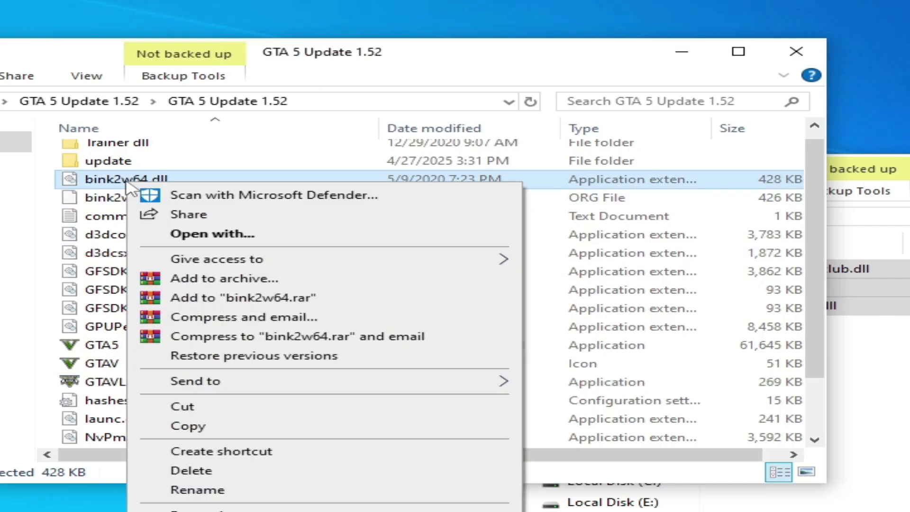
{"action": "left_click", "coordinate": [186, 426]}
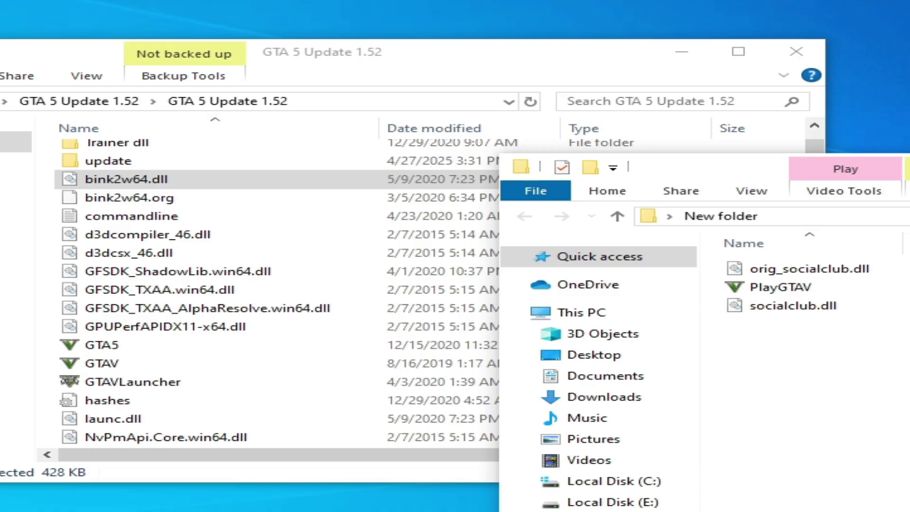
{"action": "key", "text": "ctrl+v"}
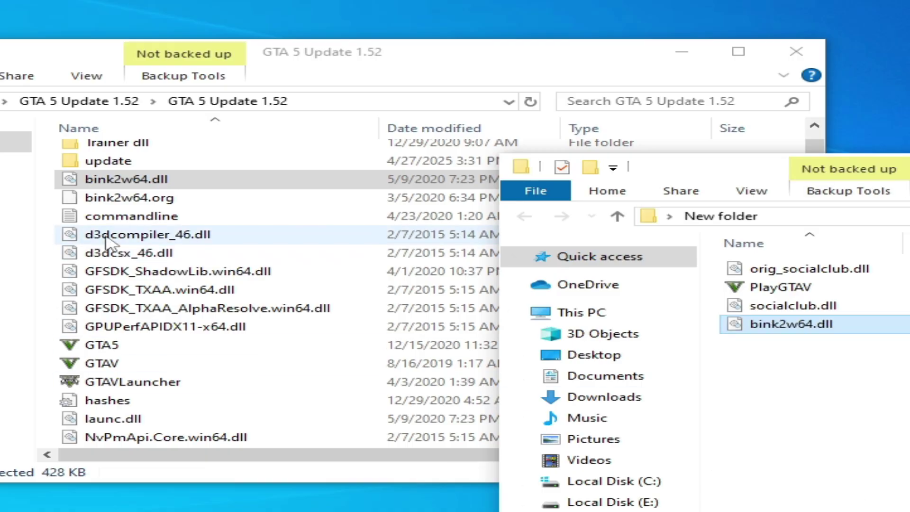
{"action": "right_click", "coordinate": [110, 242]}
{"action": "left_click", "coordinate": [168, 480]}
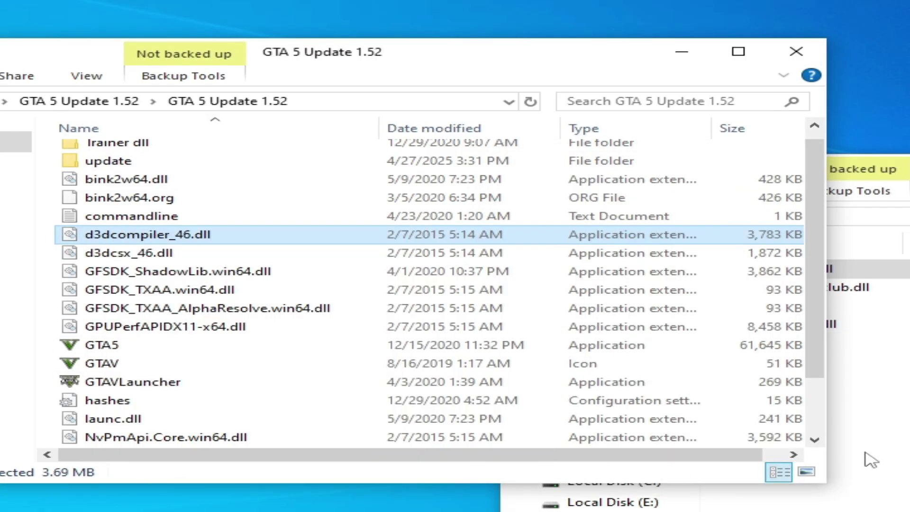
{"action": "key", "text": "alt+Tab"}
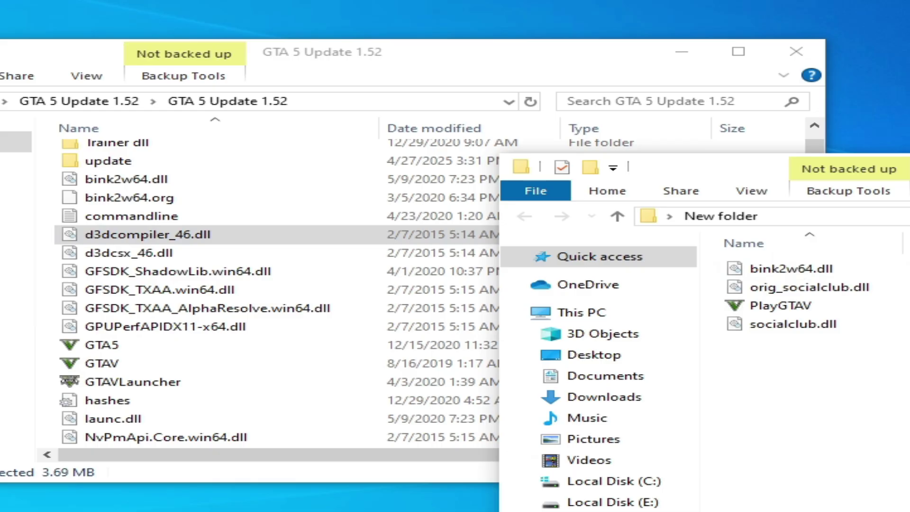
{"action": "key", "text": "ctrl+v"}
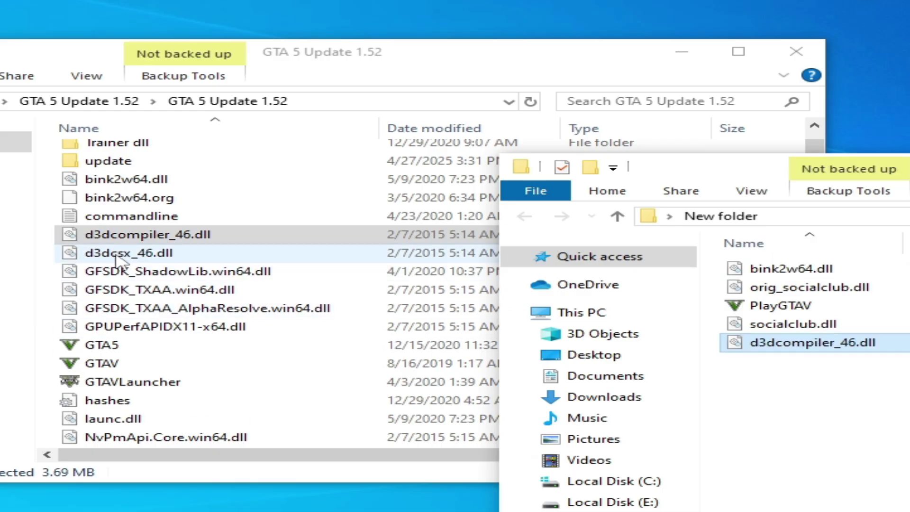
Copy d3dcsx_46.dll into New folder and close the update folder window
{"action": "right_click", "coordinate": [121, 255]}
{"action": "left_click", "coordinate": [171, 498]}
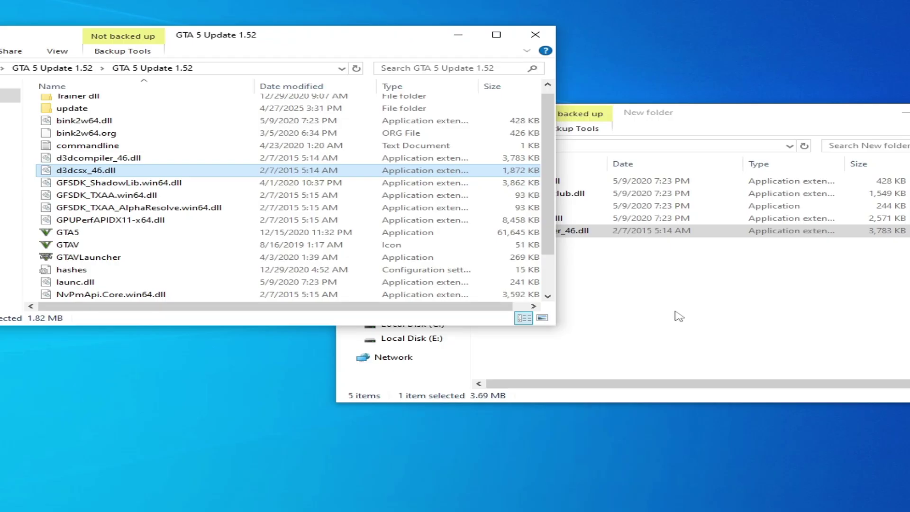
{"action": "key", "text": "alt+Tab"}
{"action": "right_click", "coordinate": [575, 265]}
{"action": "left_click", "coordinate": [614, 345]}
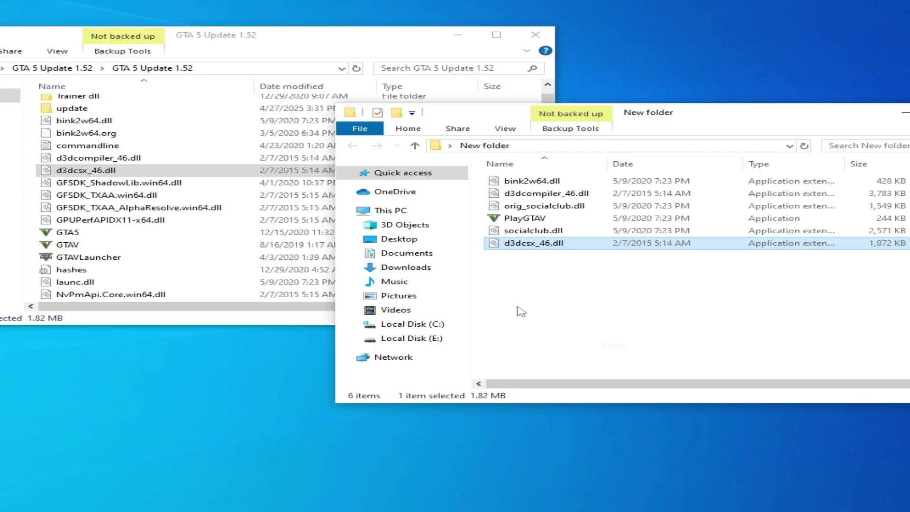
{"action": "left_click", "coordinate": [535, 37]}
Drag all six files from New folder into Grand Theft Auto V, replacing same-named files
{"action": "left_click_drag", "start_coordinate": [697, 126], "coordinate": [519, 118]}
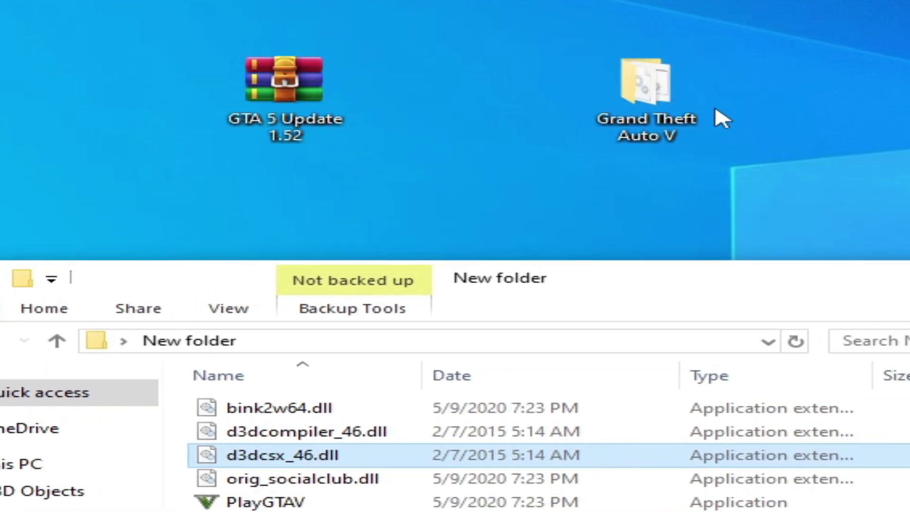
{"action": "double_click", "coordinate": [651, 131]}
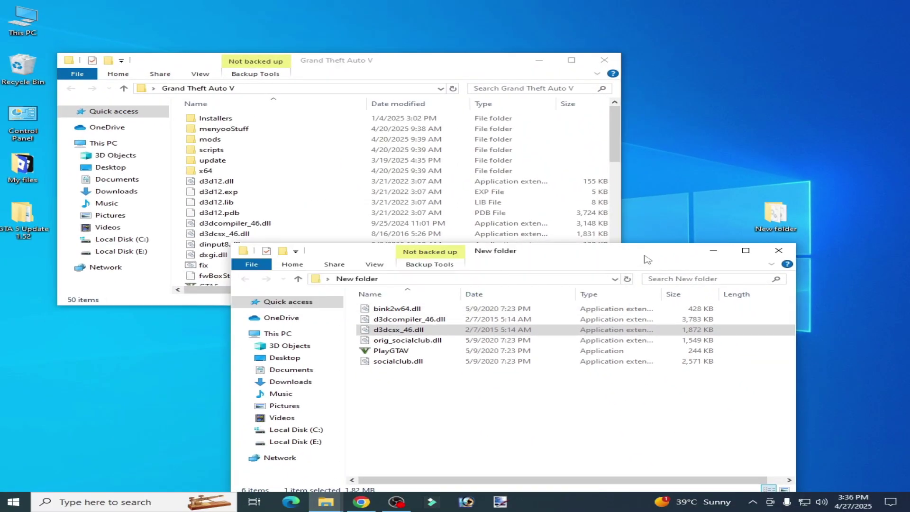
{"action": "left_click_drag", "start_coordinate": [640, 263], "coordinate": [733, 138]}
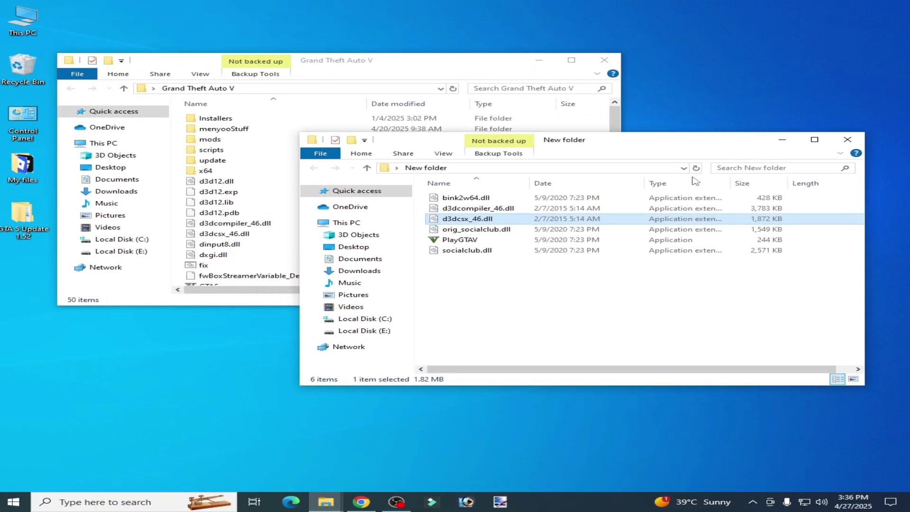
{"action": "left_click_drag", "start_coordinate": [630, 148], "coordinate": [749, 137]}
{"action": "mouse_move", "coordinate": [668, 262]}
{"action": "left_mouse_down"}
{"action": "mouse_move", "coordinate": [592, 186]}
{"action": "mouse_move", "coordinate": [316, 223]}
{"action": "left_mouse_up"}
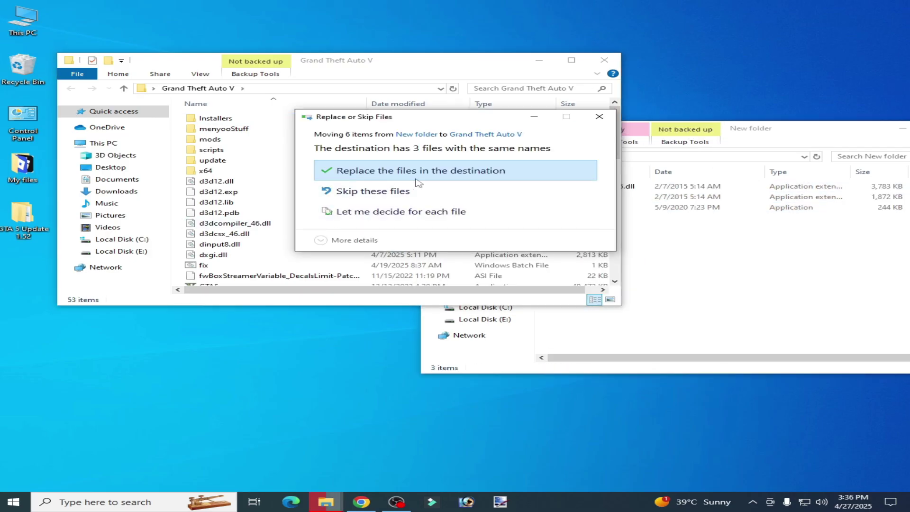
{"action": "left_click", "coordinate": [455, 173]}
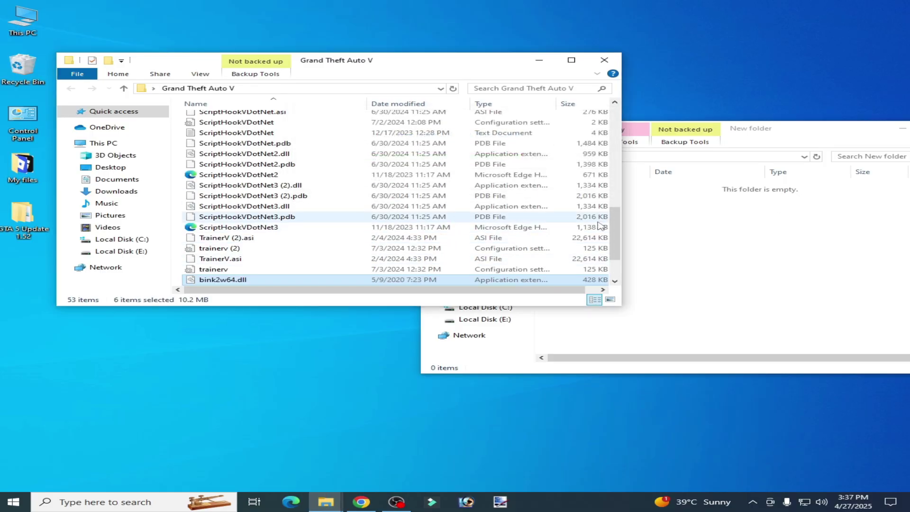
{"action": "left_click_drag", "start_coordinate": [616, 226], "coordinate": [616, 248]}
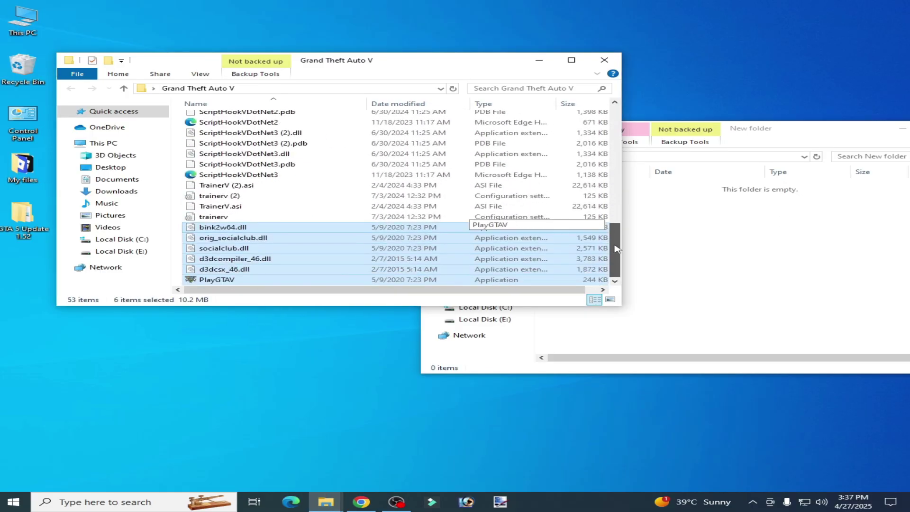
Tick 'Run this program as an administrator' in PlayGTAV's Compatibility properties and apply
{"action": "left_click", "coordinate": [222, 280]}
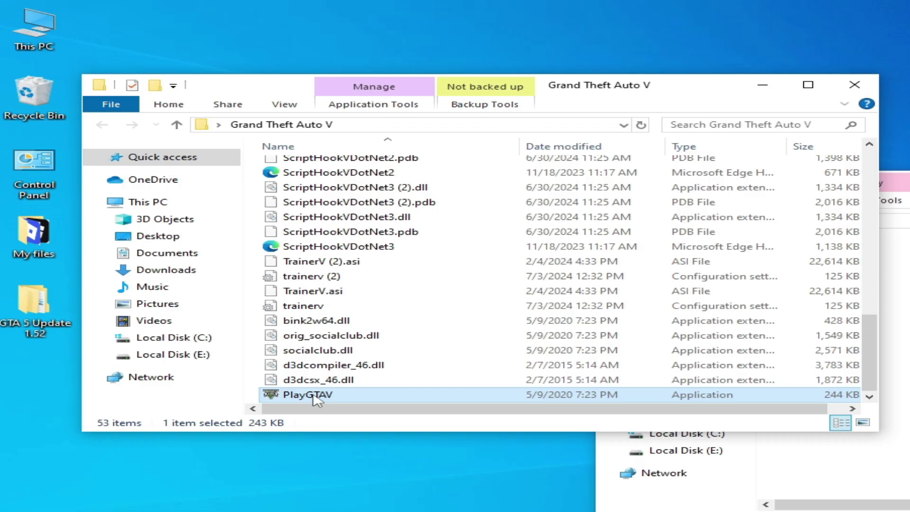
{"action": "right_click", "coordinate": [315, 397]}
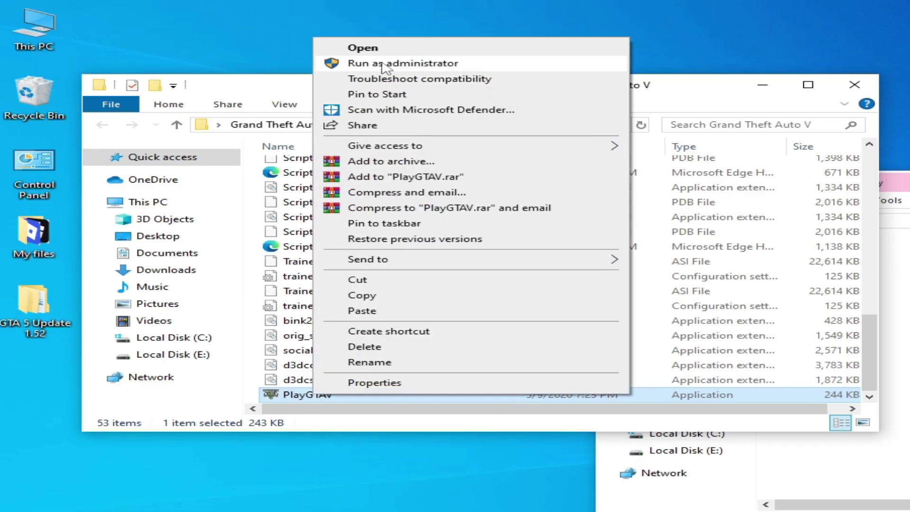
{"action": "left_click", "coordinate": [374, 382]}
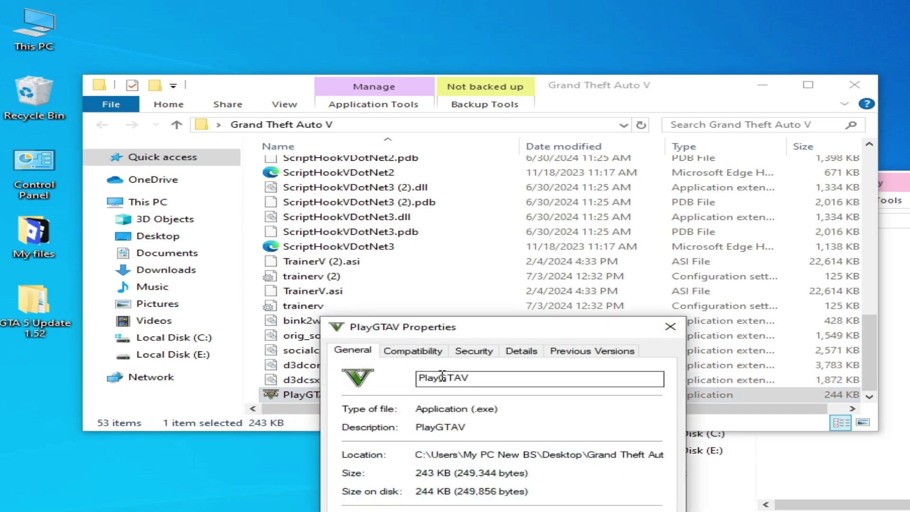
{"action": "left_click", "coordinate": [429, 355]}
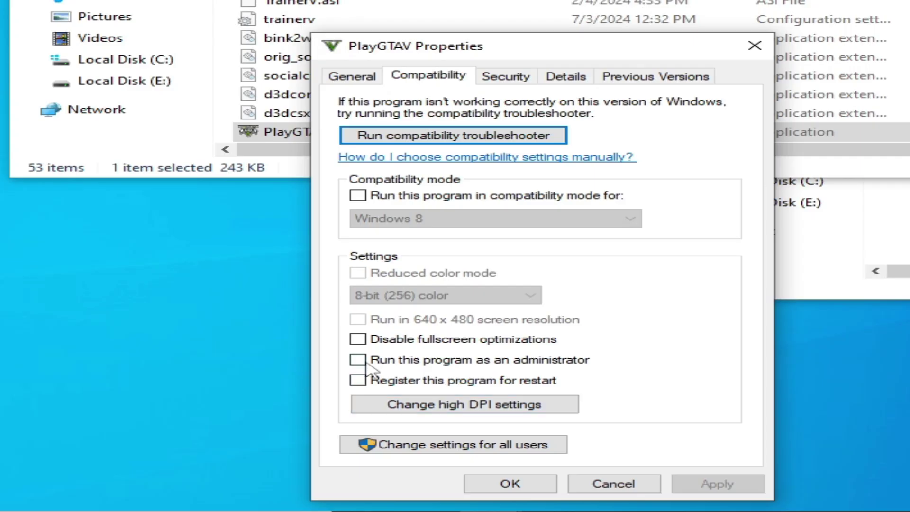
{"action": "left_click", "coordinate": [357, 359]}
{"action": "left_click", "coordinate": [714, 483]}
{"action": "left_click", "coordinate": [533, 486]}
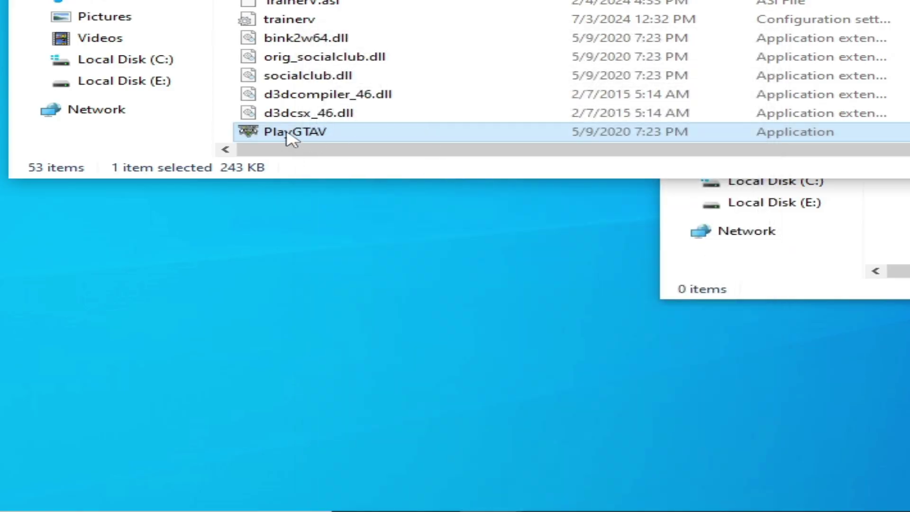
Enable compatibility mode for Windows 7 in PlayGTAV's Compatibility properties and apply
{"action": "right_click", "coordinate": [292, 139]}
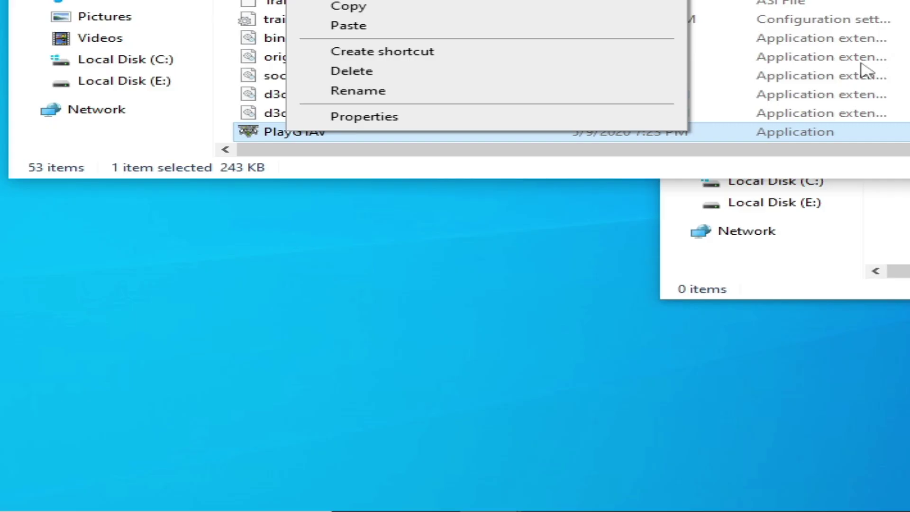
{"action": "left_click", "coordinate": [862, 64]}
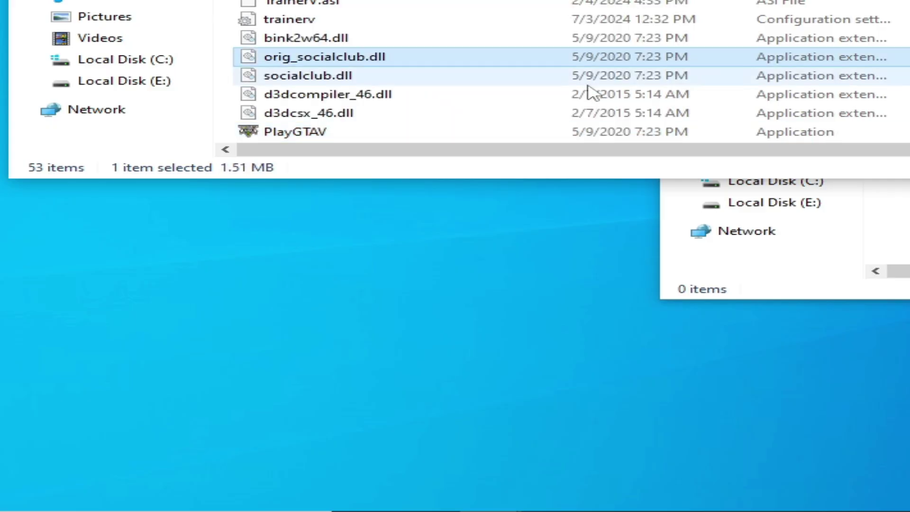
{"action": "left_click", "coordinate": [309, 137]}
{"action": "right_click", "coordinate": [324, 134]}
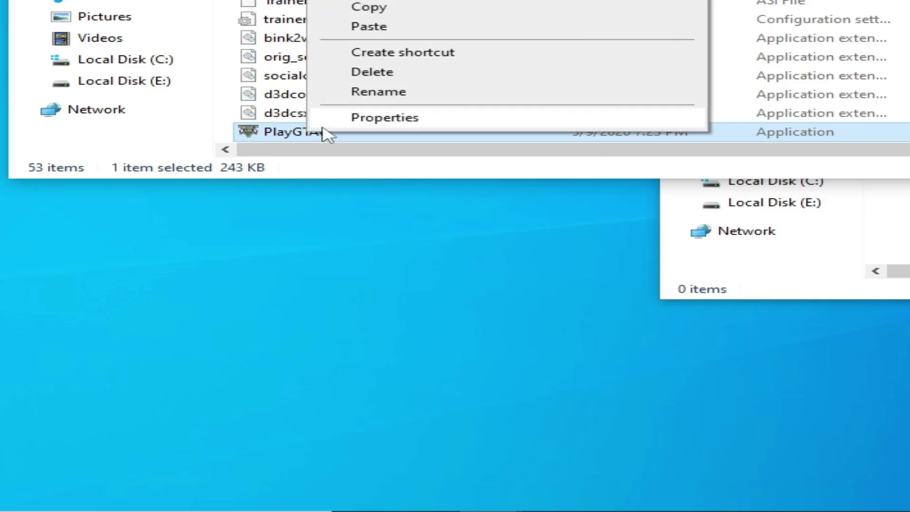
{"action": "left_click", "coordinate": [376, 117]}
{"action": "left_click", "coordinate": [458, 76]}
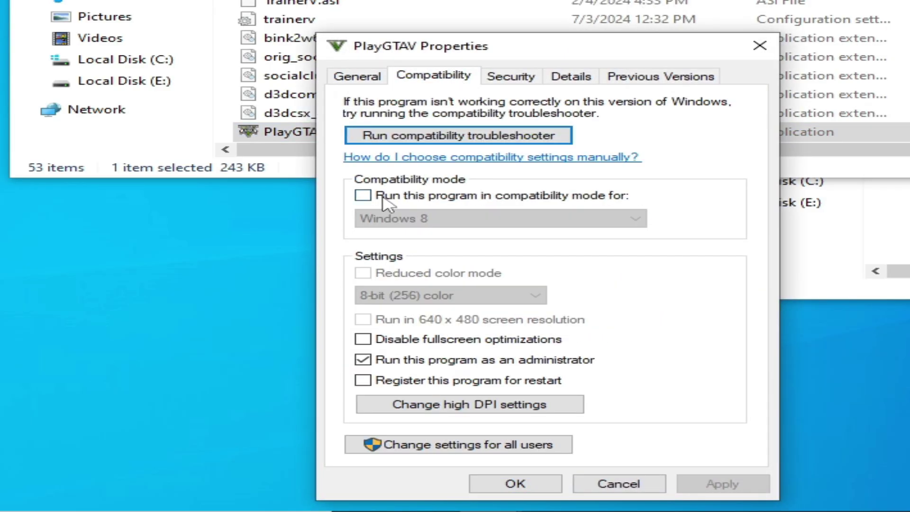
{"action": "left_click", "coordinate": [363, 195]}
{"action": "left_click", "coordinate": [401, 222]}
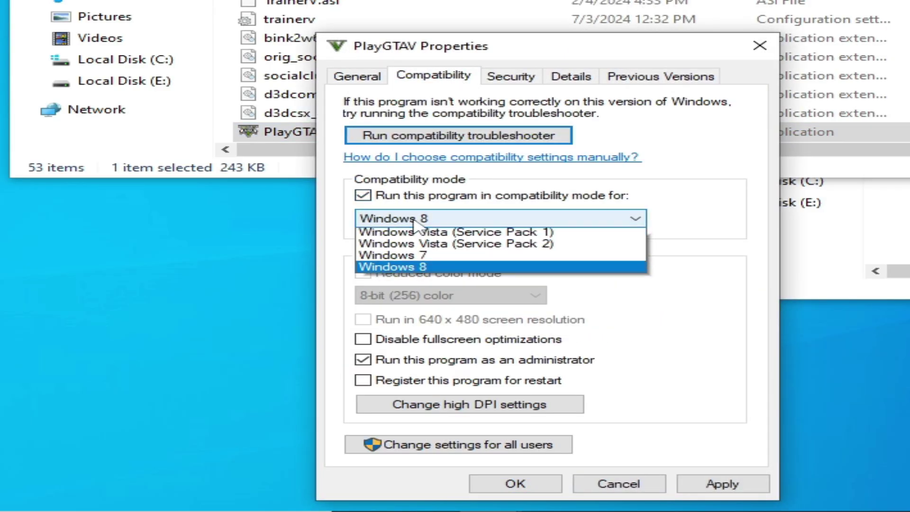
{"action": "left_click", "coordinate": [398, 269]}
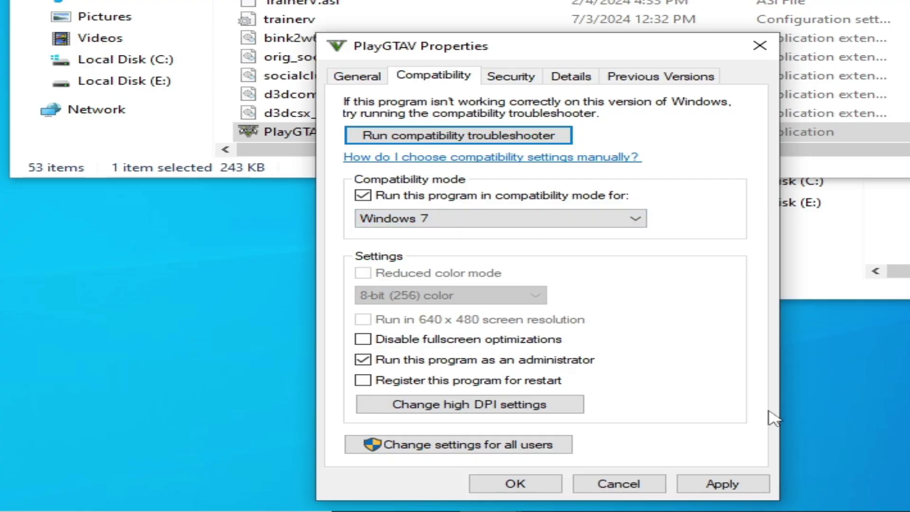
{"action": "left_click", "coordinate": [739, 488]}
{"action": "left_click", "coordinate": [530, 484]}
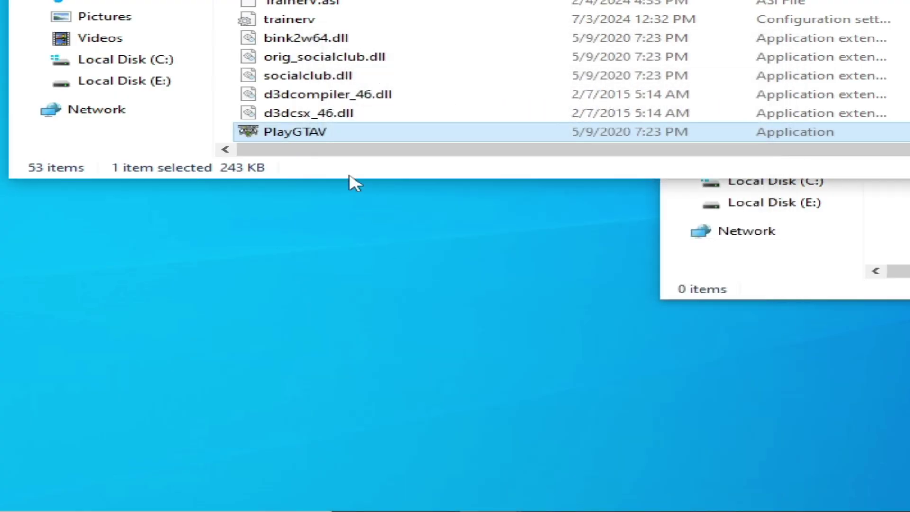
Change PlayGTAV's compatibility mode dropdown to Windows 8 and apply
{"action": "right_click", "coordinate": [203, 275]}
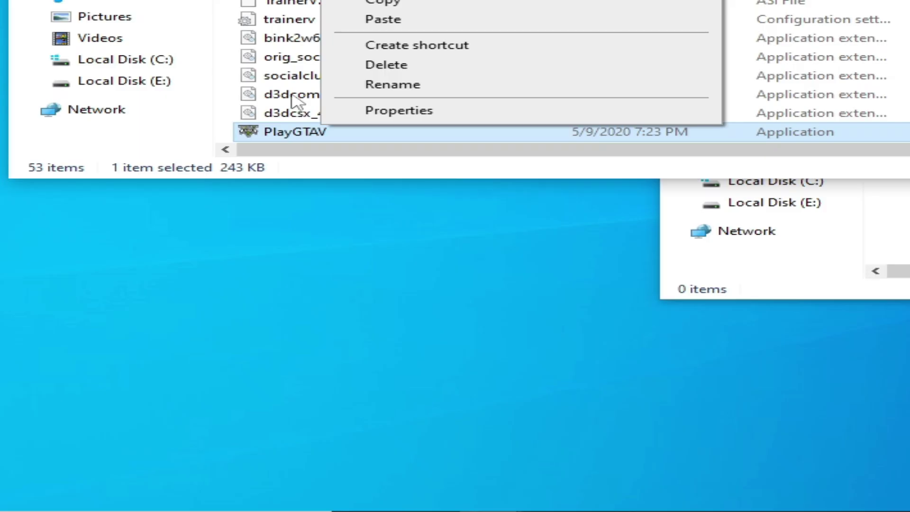
{"action": "left_click", "coordinate": [295, 143]}
{"action": "right_click", "coordinate": [294, 136]}
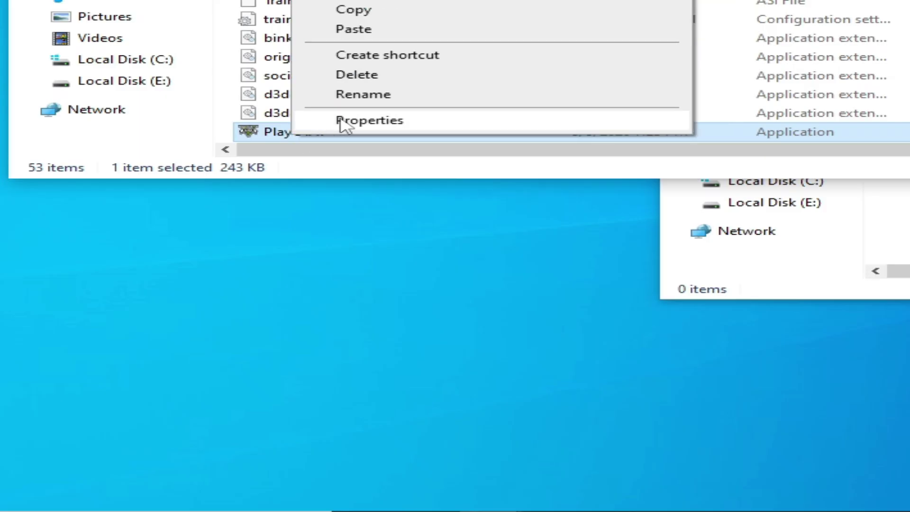
{"action": "left_click", "coordinate": [369, 120]}
{"action": "left_click", "coordinate": [418, 76]}
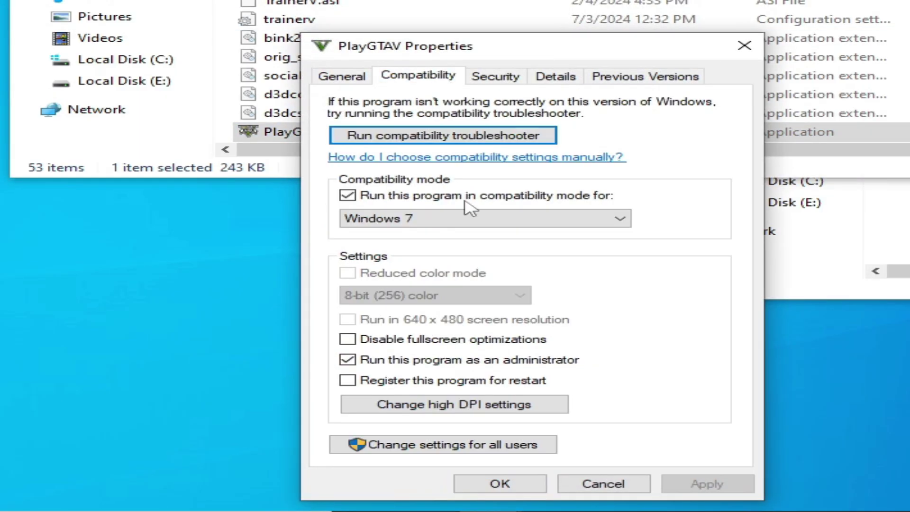
{"action": "left_click", "coordinate": [448, 221]}
{"action": "left_click", "coordinate": [410, 281]}
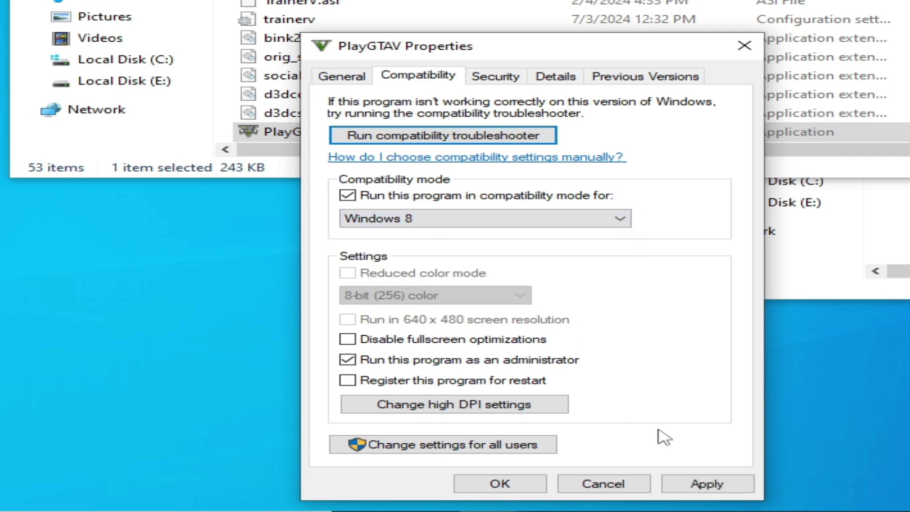
{"action": "left_click", "coordinate": [706, 486]}
{"action": "left_click", "coordinate": [499, 484]}
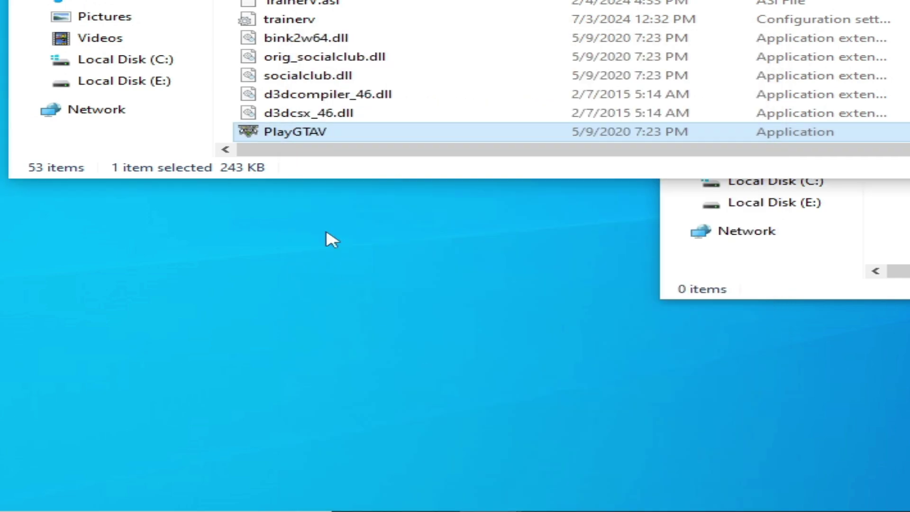
Untick compatibility mode and tick 'Disable fullscreen optimizations' for PlayGTAV, then apply
{"action": "right_click", "coordinate": [292, 135]}
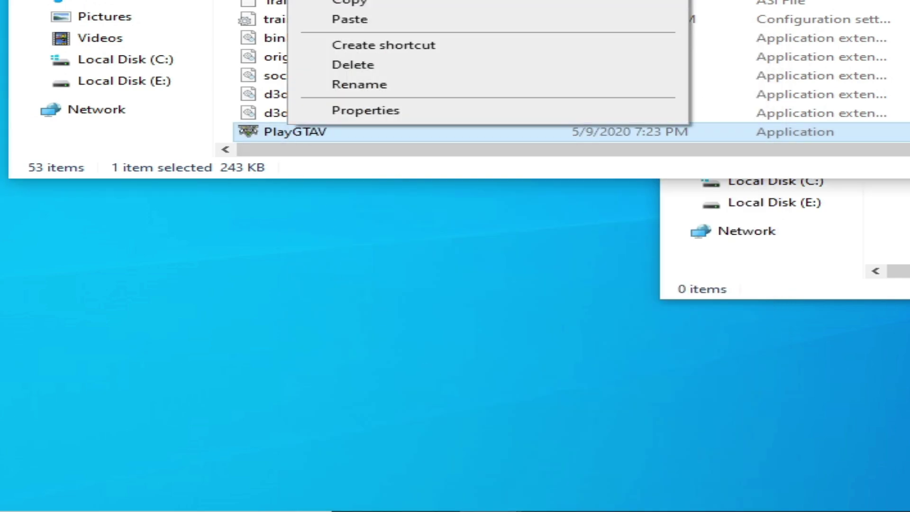
{"action": "key", "text": "Escape"}
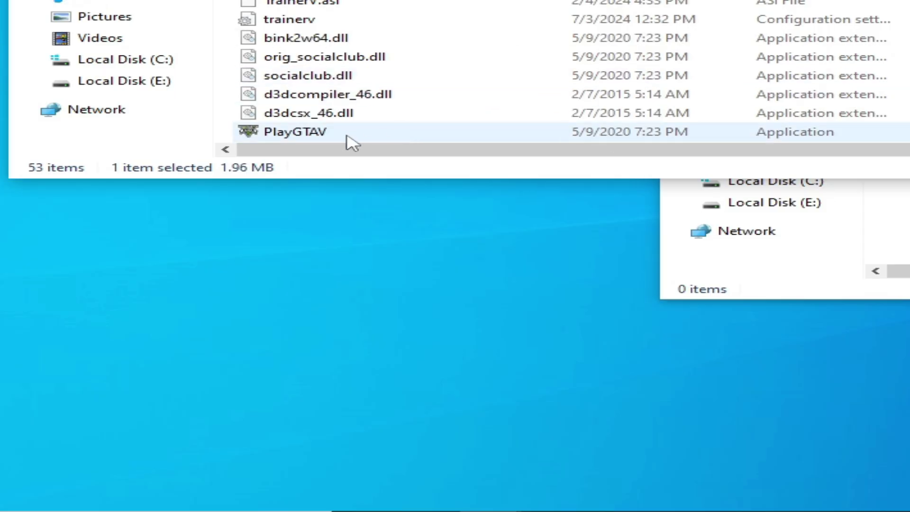
{"action": "right_click", "coordinate": [313, 138]}
{"action": "left_click", "coordinate": [372, 118]}
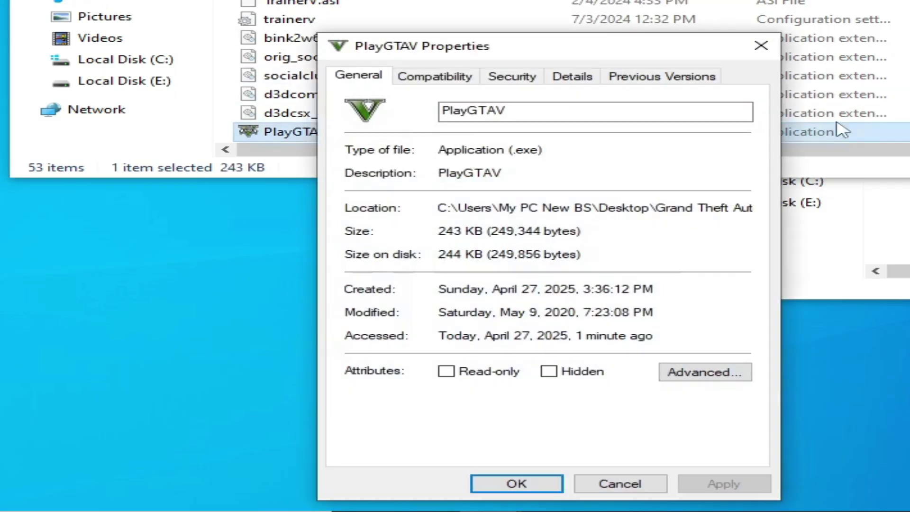
{"action": "left_click", "coordinate": [462, 78]}
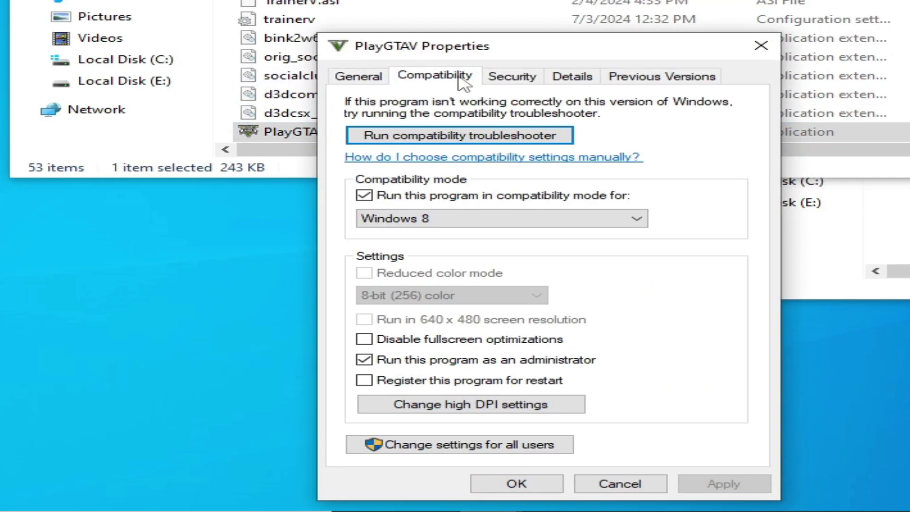
{"action": "left_click", "coordinate": [363, 196]}
{"action": "left_click", "coordinate": [722, 486]}
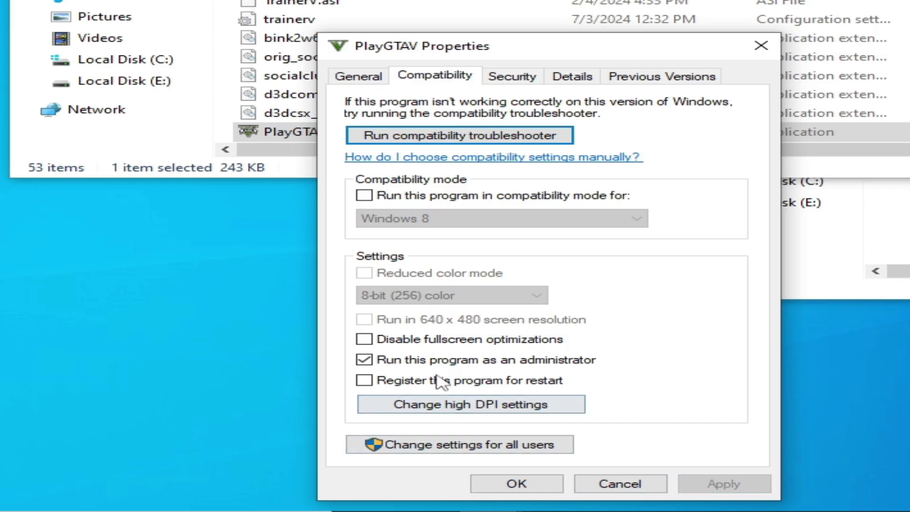
{"action": "left_click", "coordinate": [364, 340]}
{"action": "left_click", "coordinate": [732, 488]}
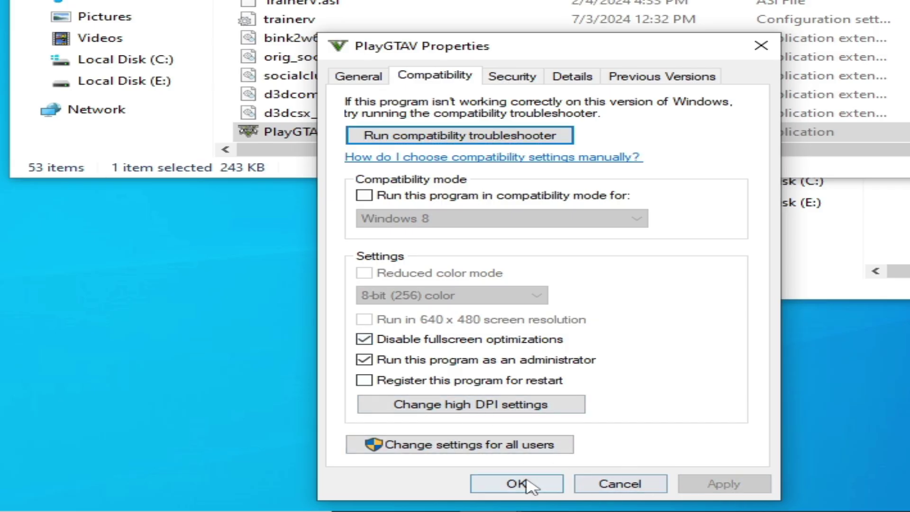
{"action": "left_click", "coordinate": [521, 484]}
Dismiss PlayGTAV's actions list and focus the New folder window
{"action": "right_click", "coordinate": [299, 134]}
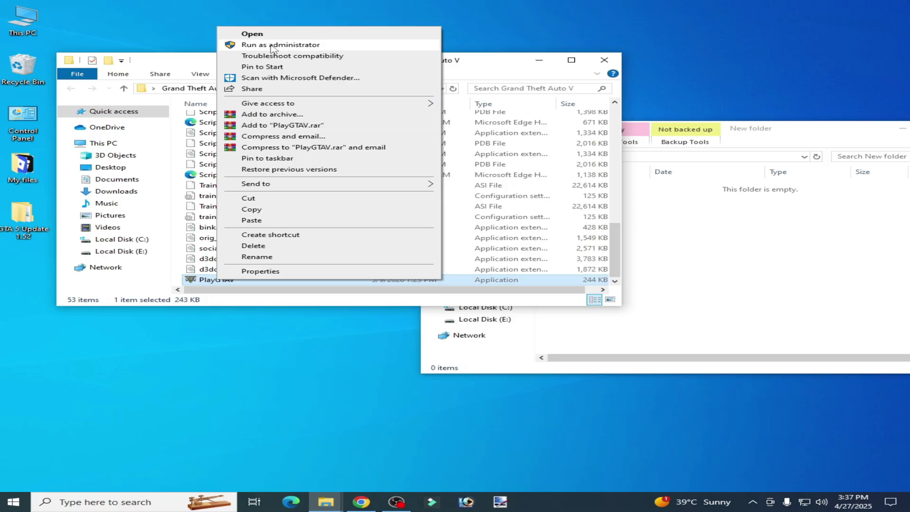
{"action": "left_click", "coordinate": [655, 340]}
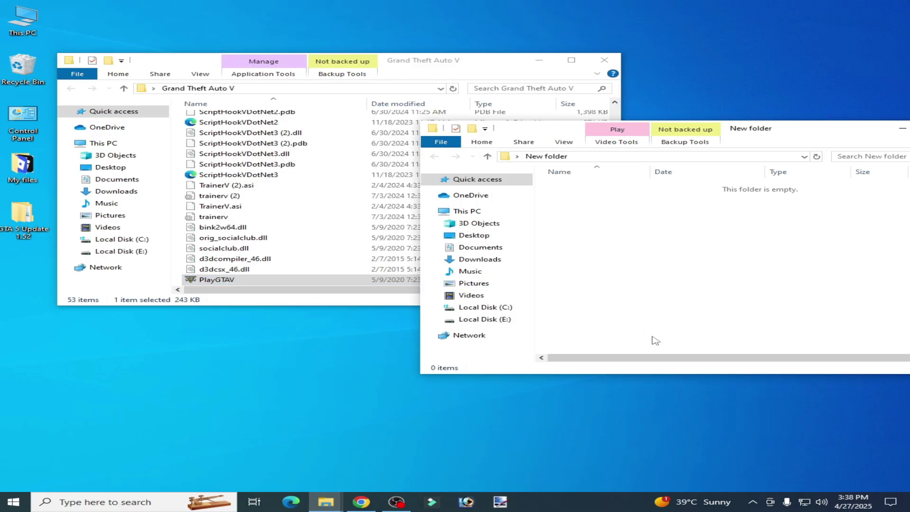